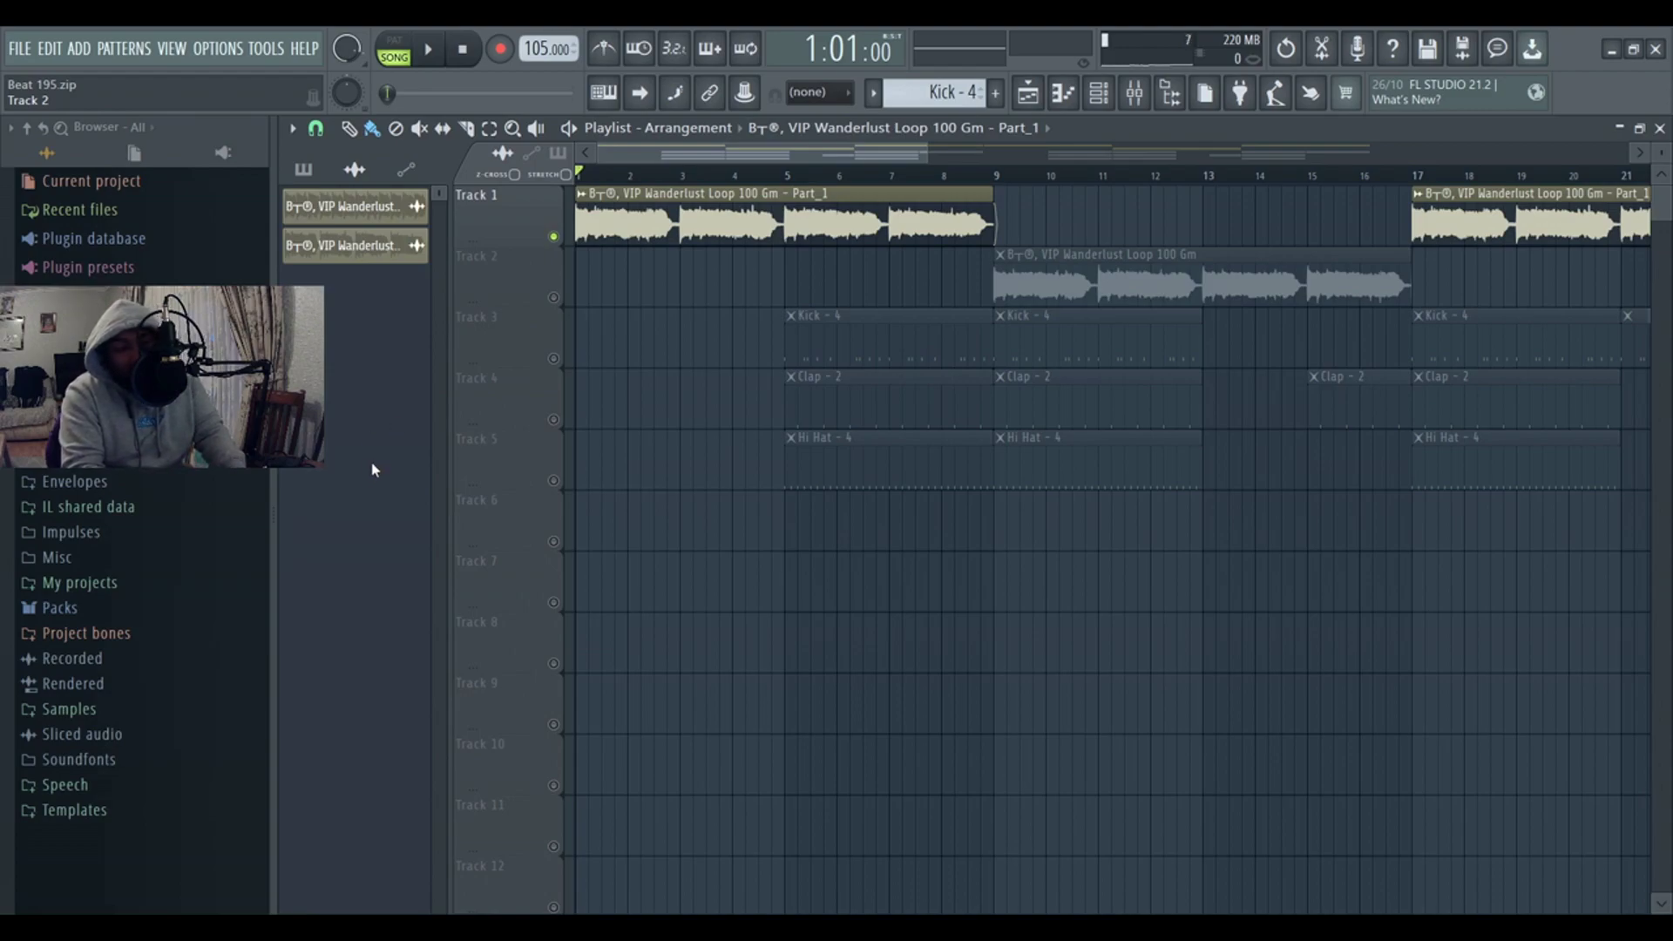
Play the first Wanderlust loop, then unmute Track 2 and audition both loops from bar 9
key("space")
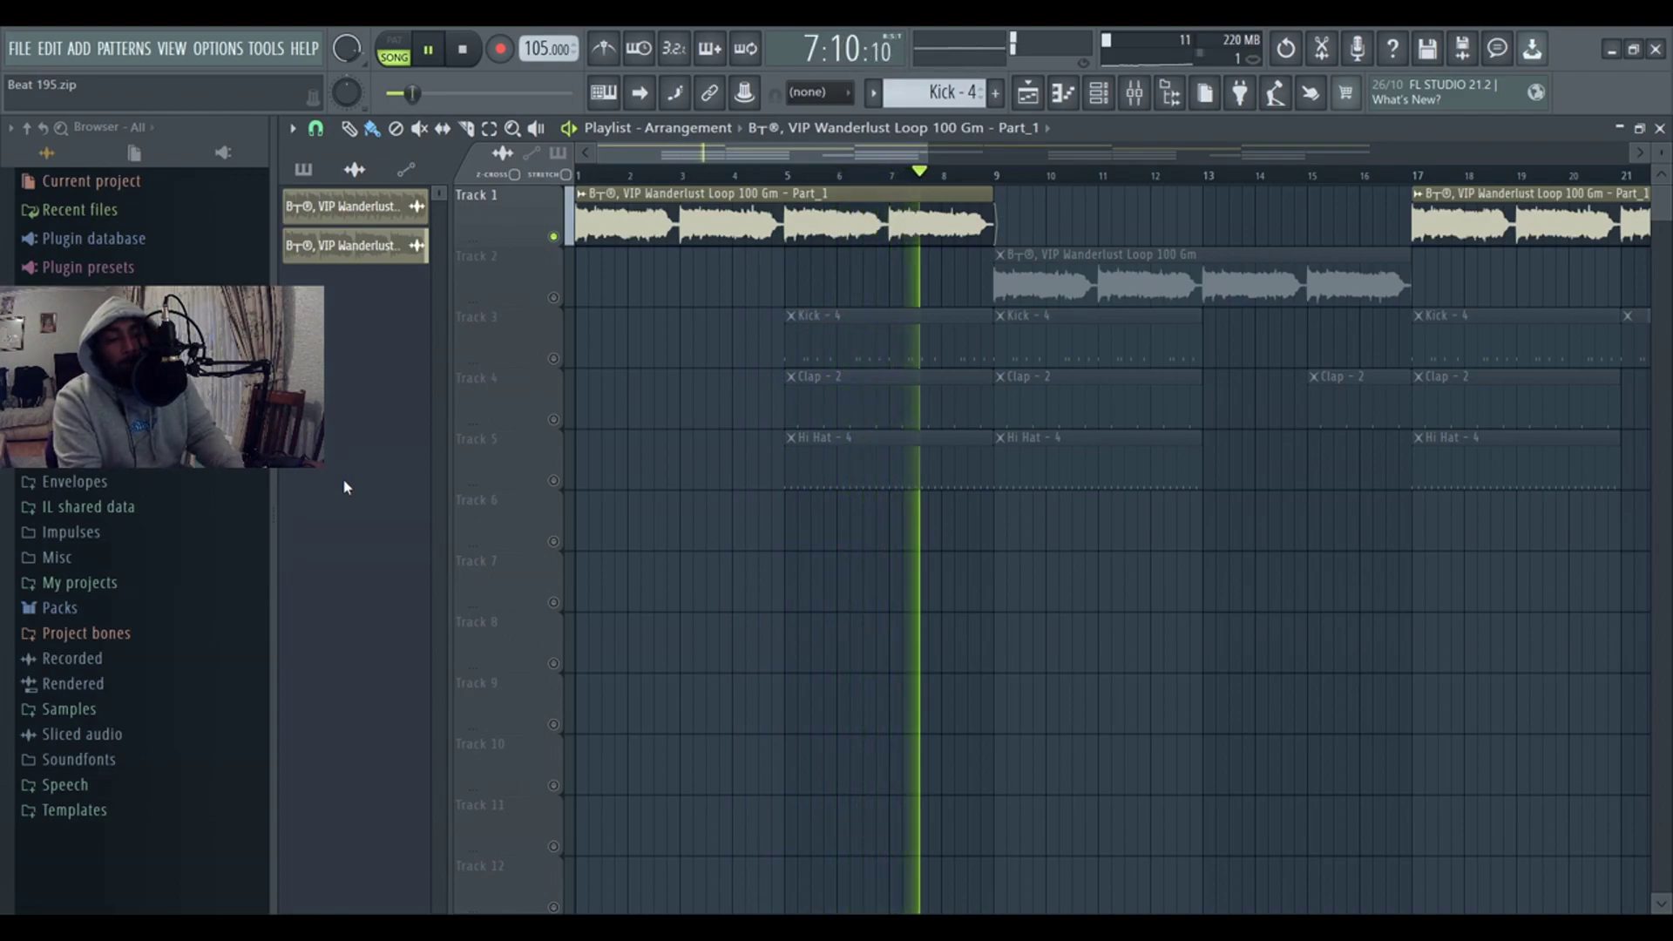
left_click(553, 299)
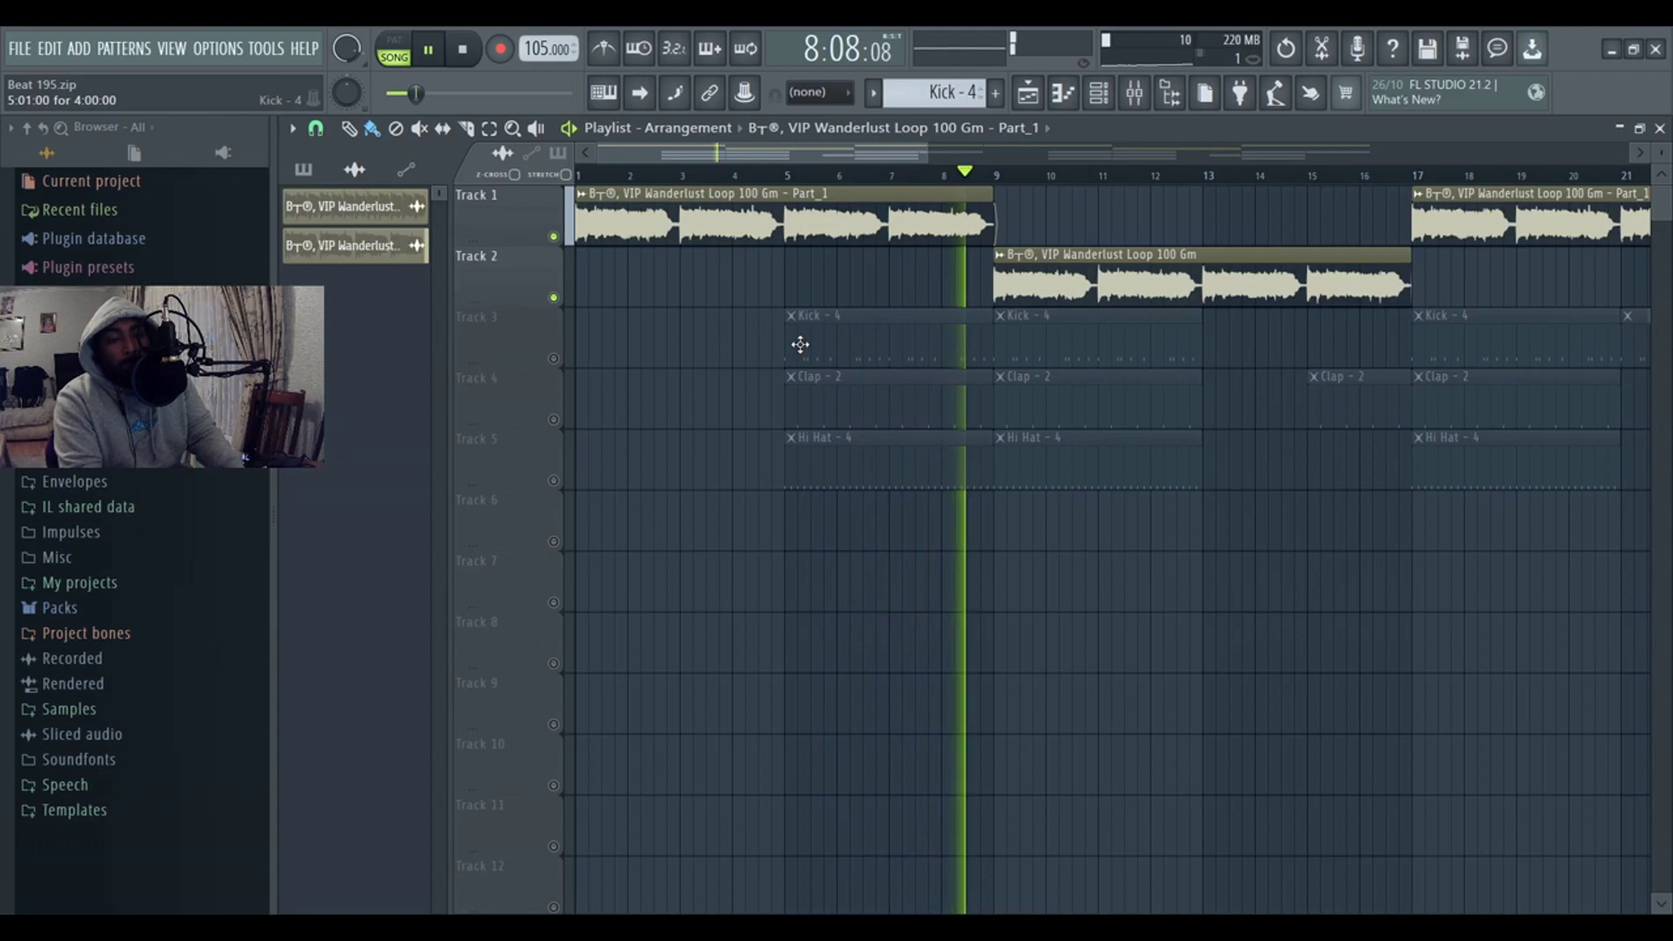
key("space")
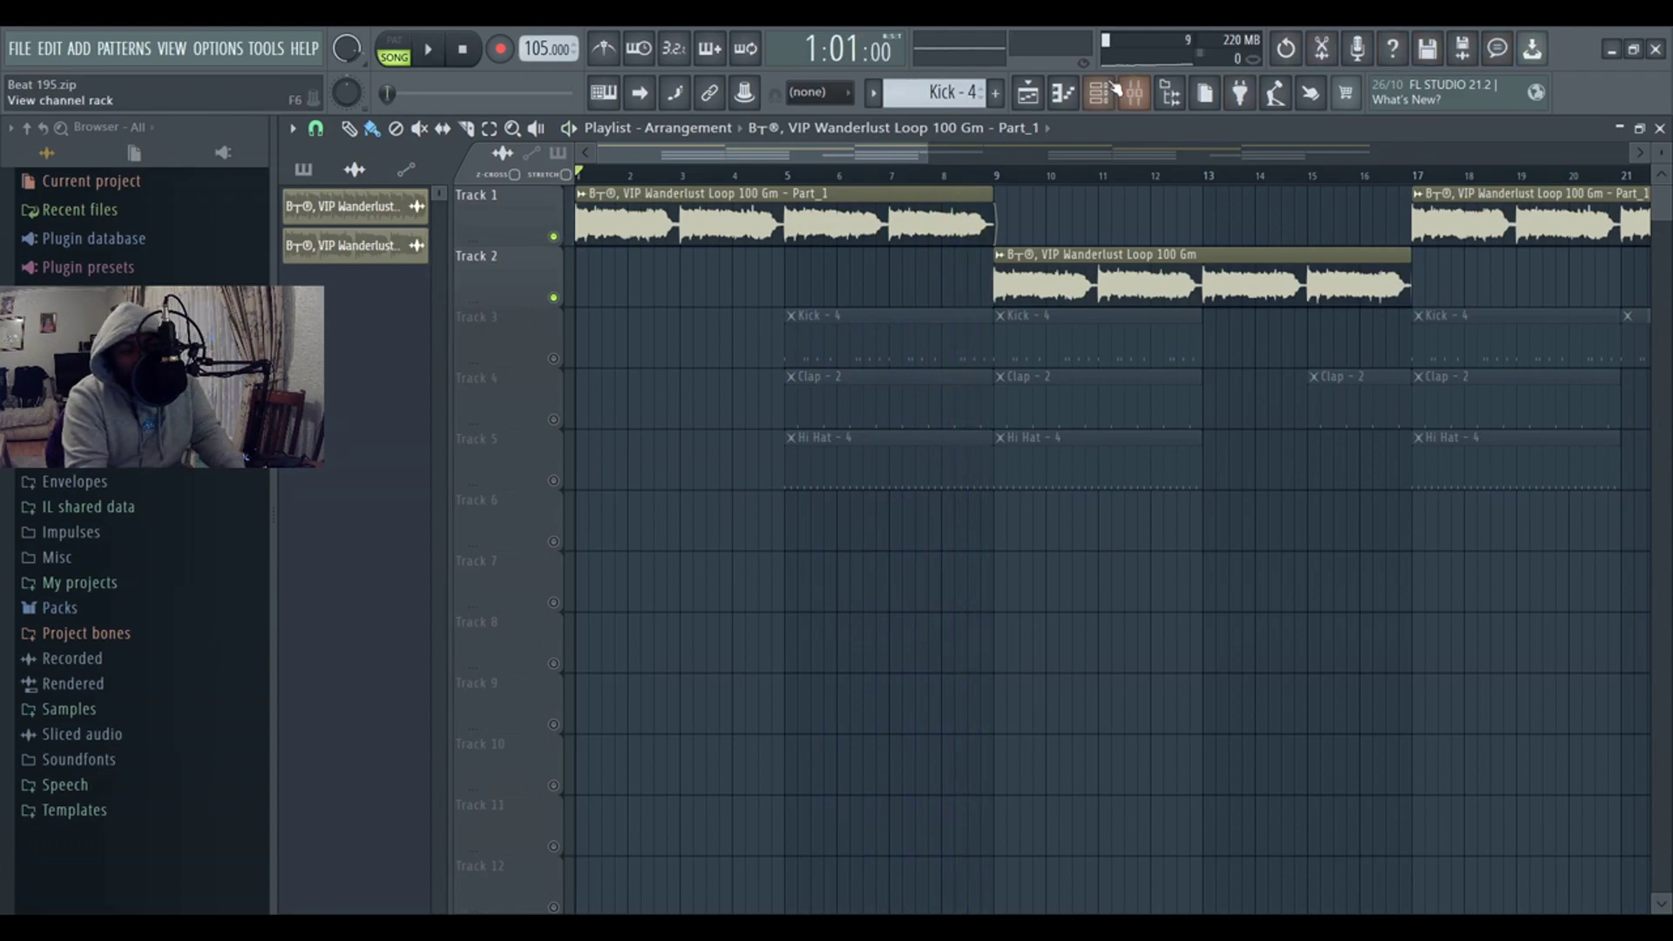
left_click(993, 171)
key("space")
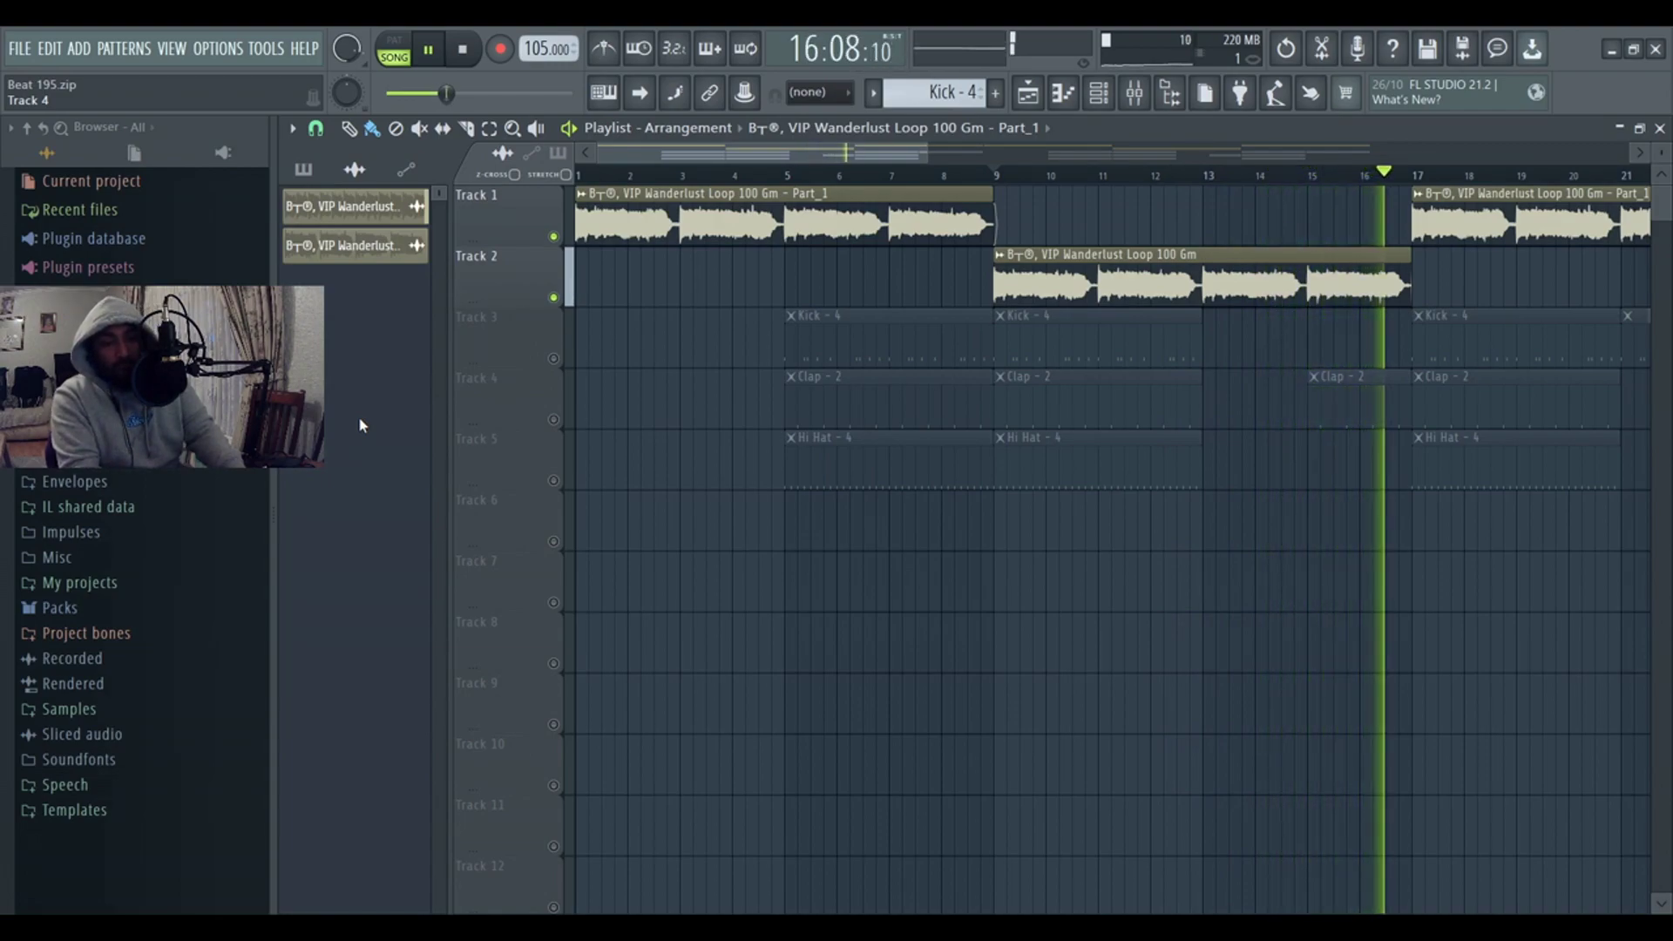
key("space")
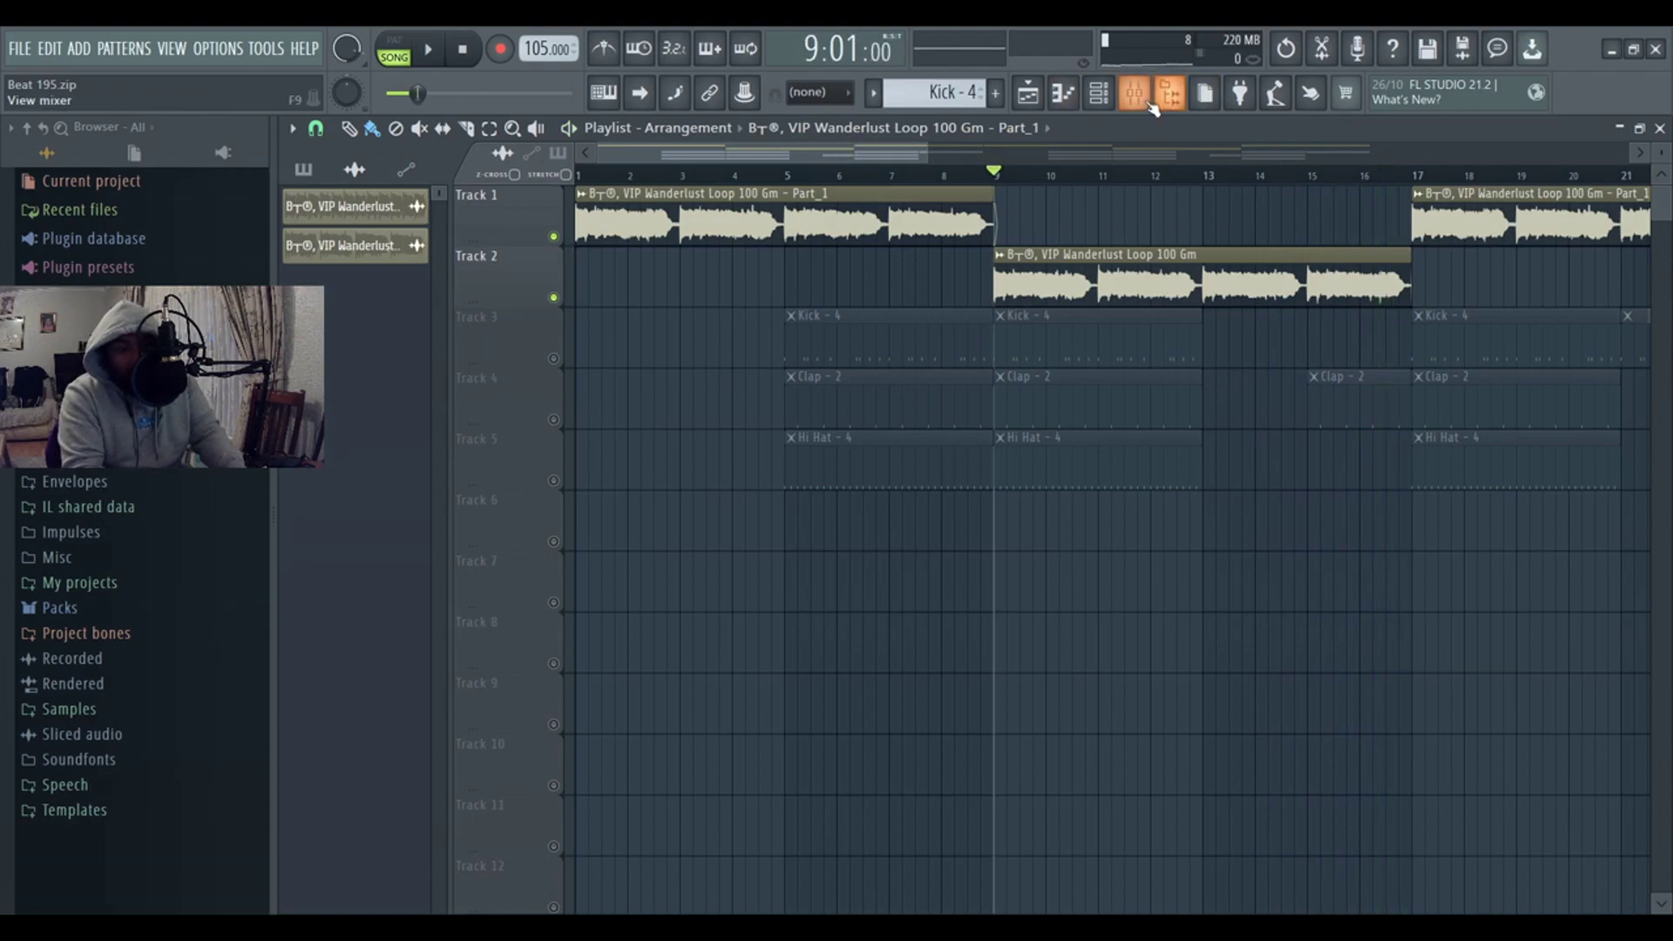
Open the Mixer and inspect the effects on both Wanderlust loop inserts
left_click(1151, 104)
left_click(612, 180)
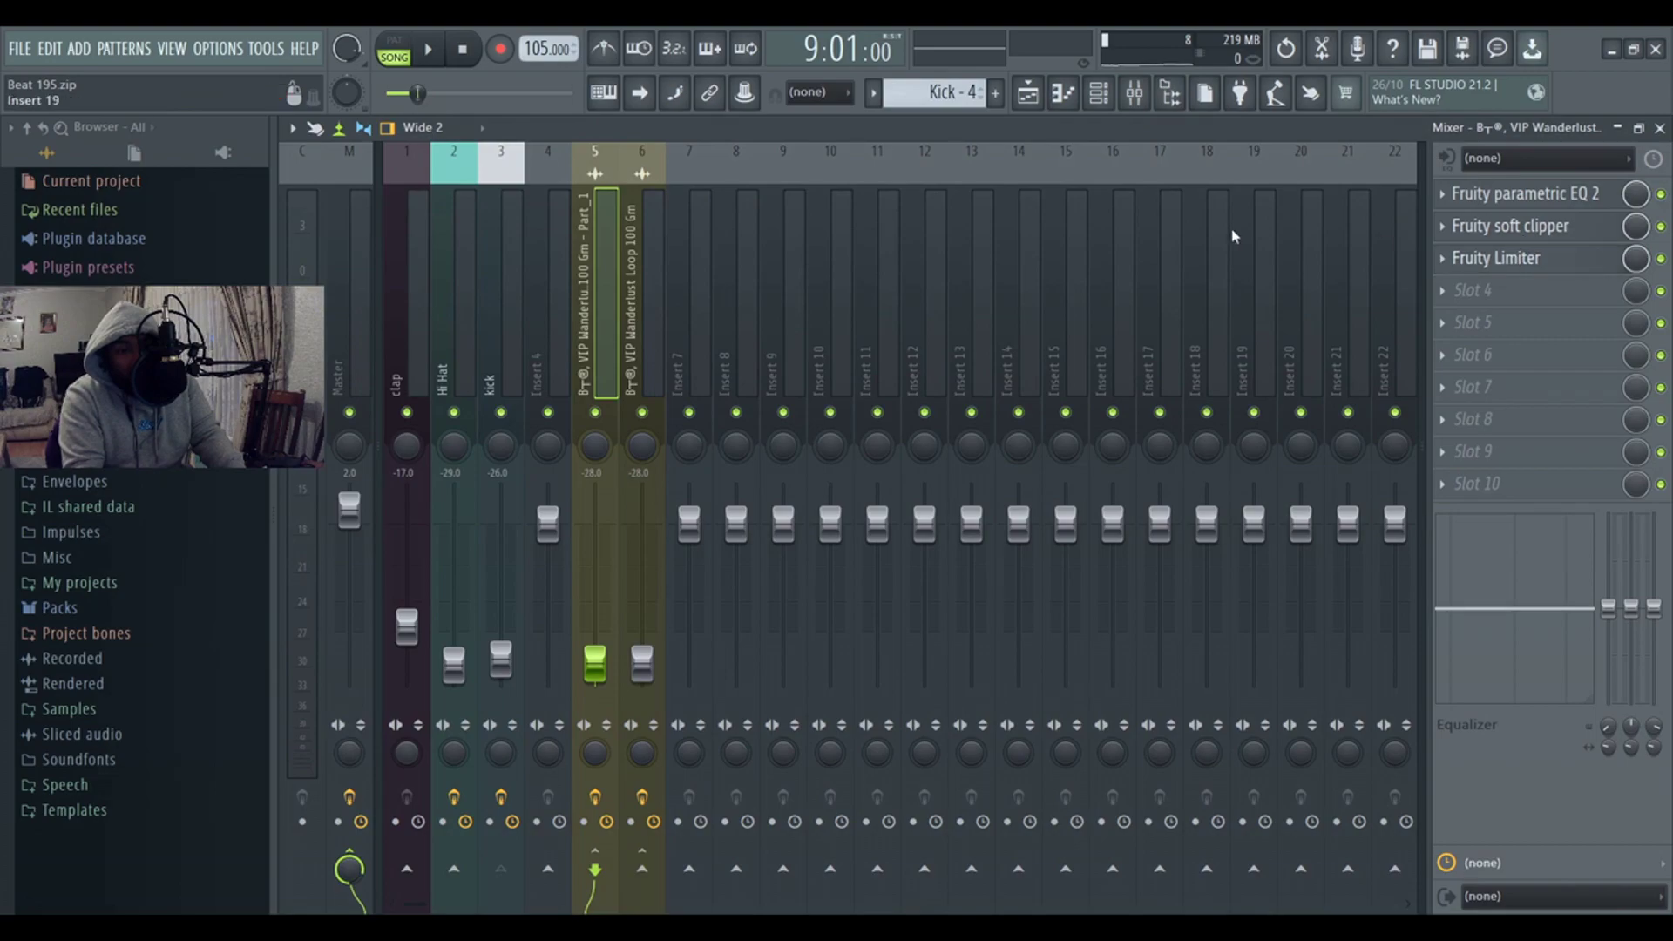
left_click(647, 177)
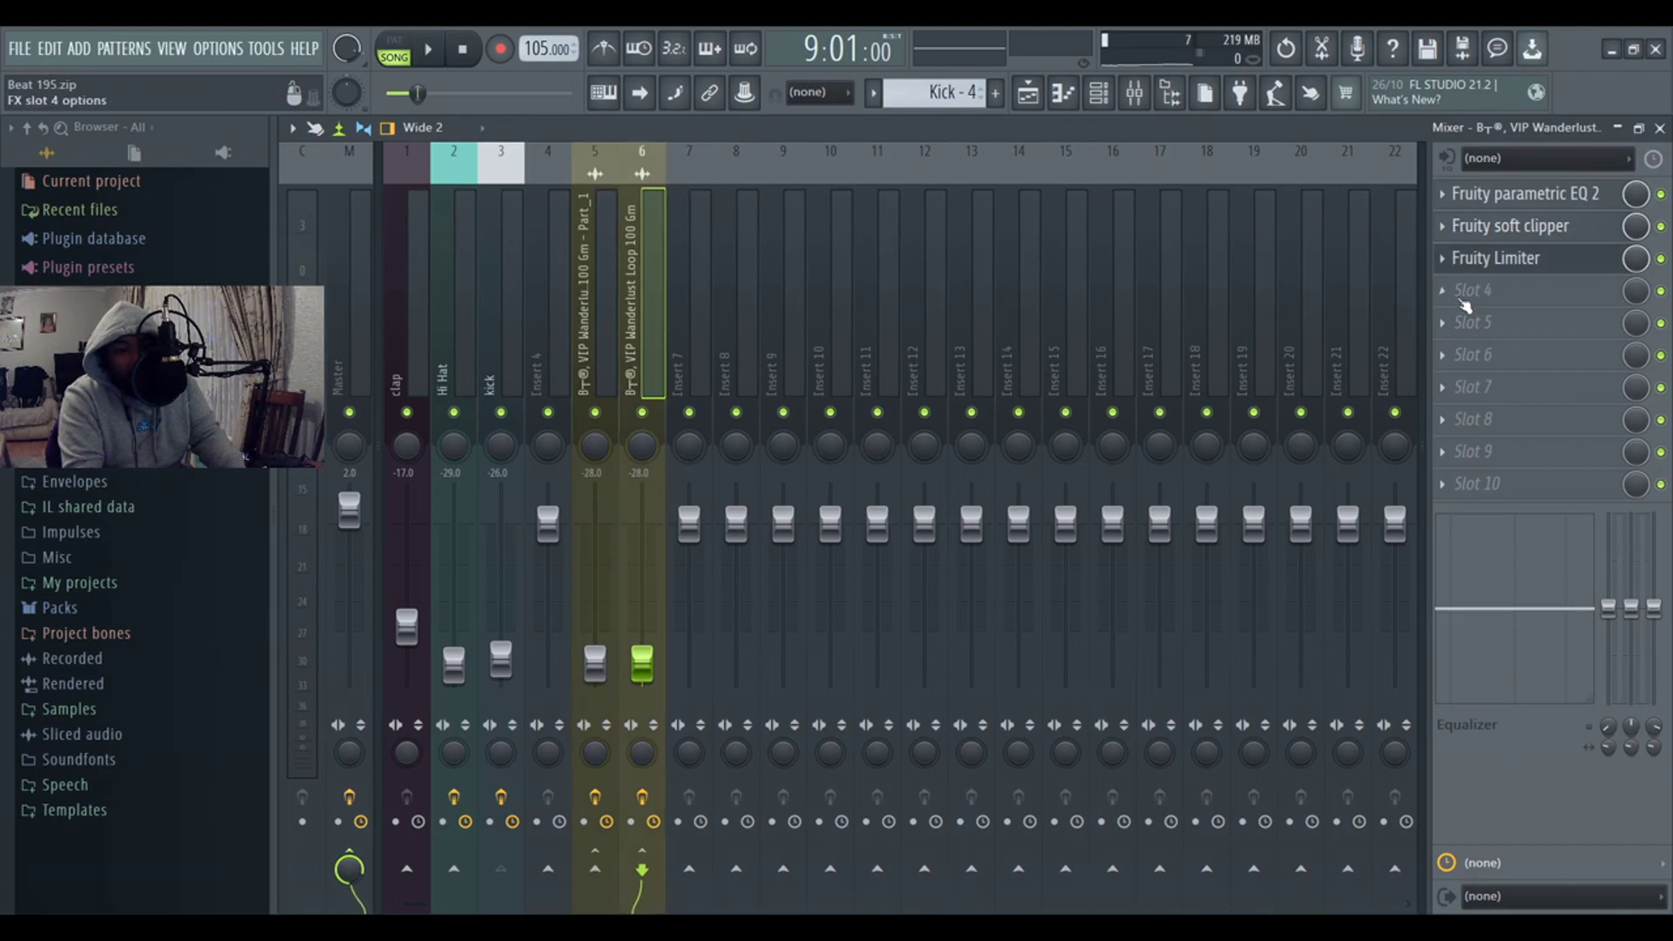
Back in the playlist, unmute the Kick track and audition it from bar 5
left_click(1029, 93)
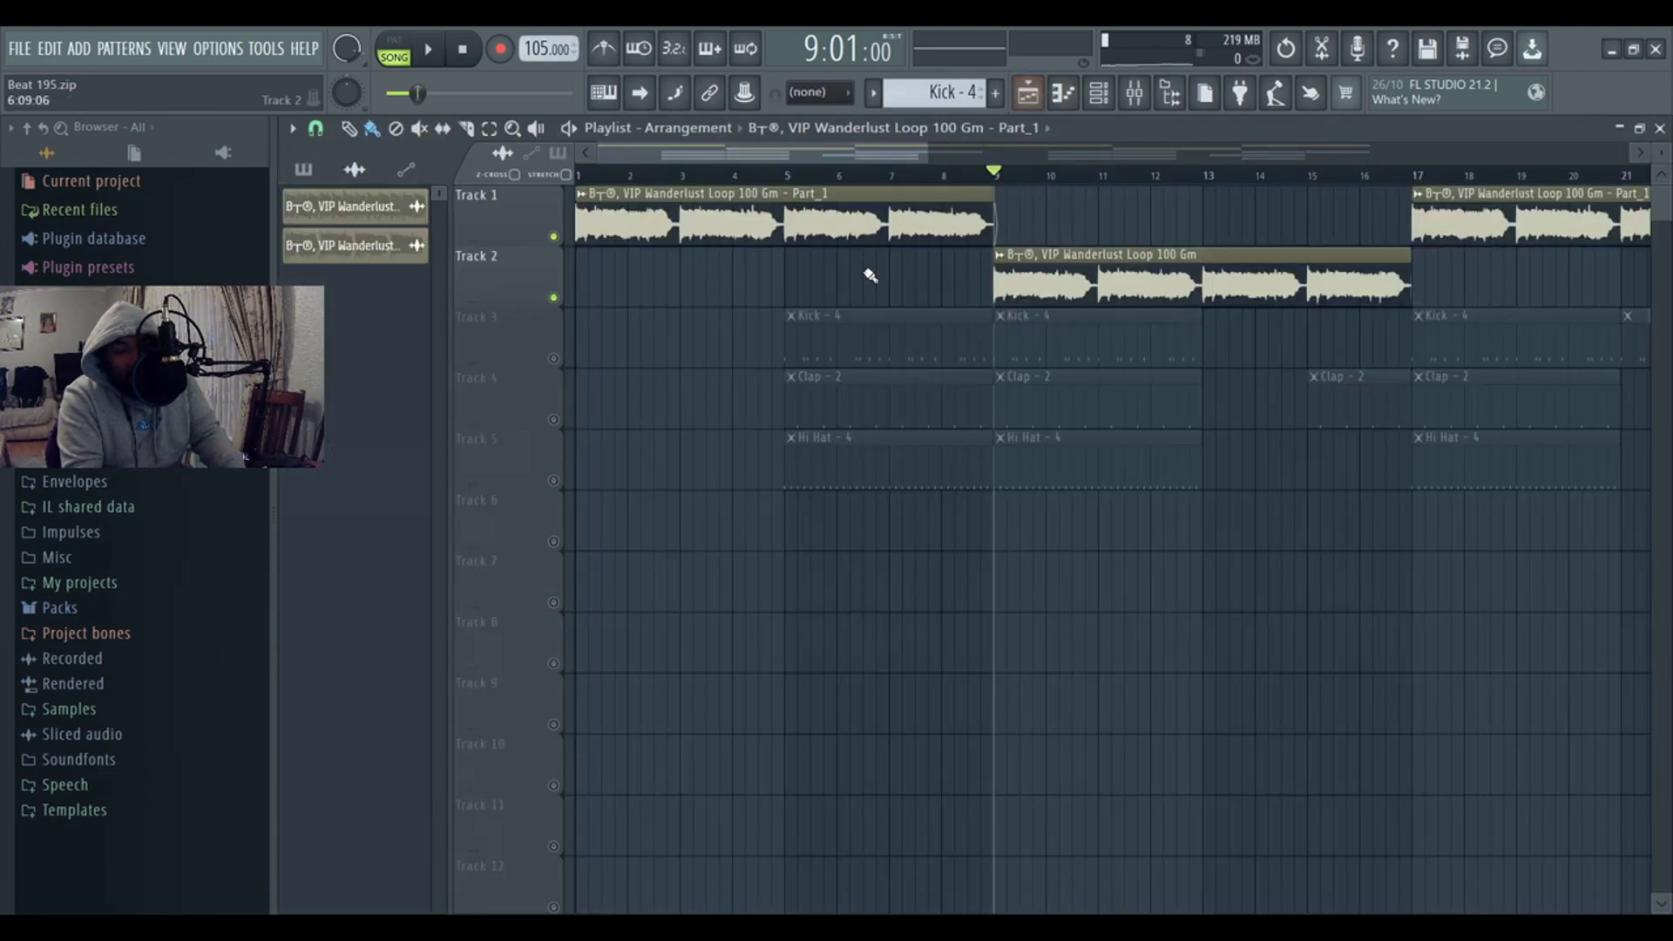
left_click(555, 359)
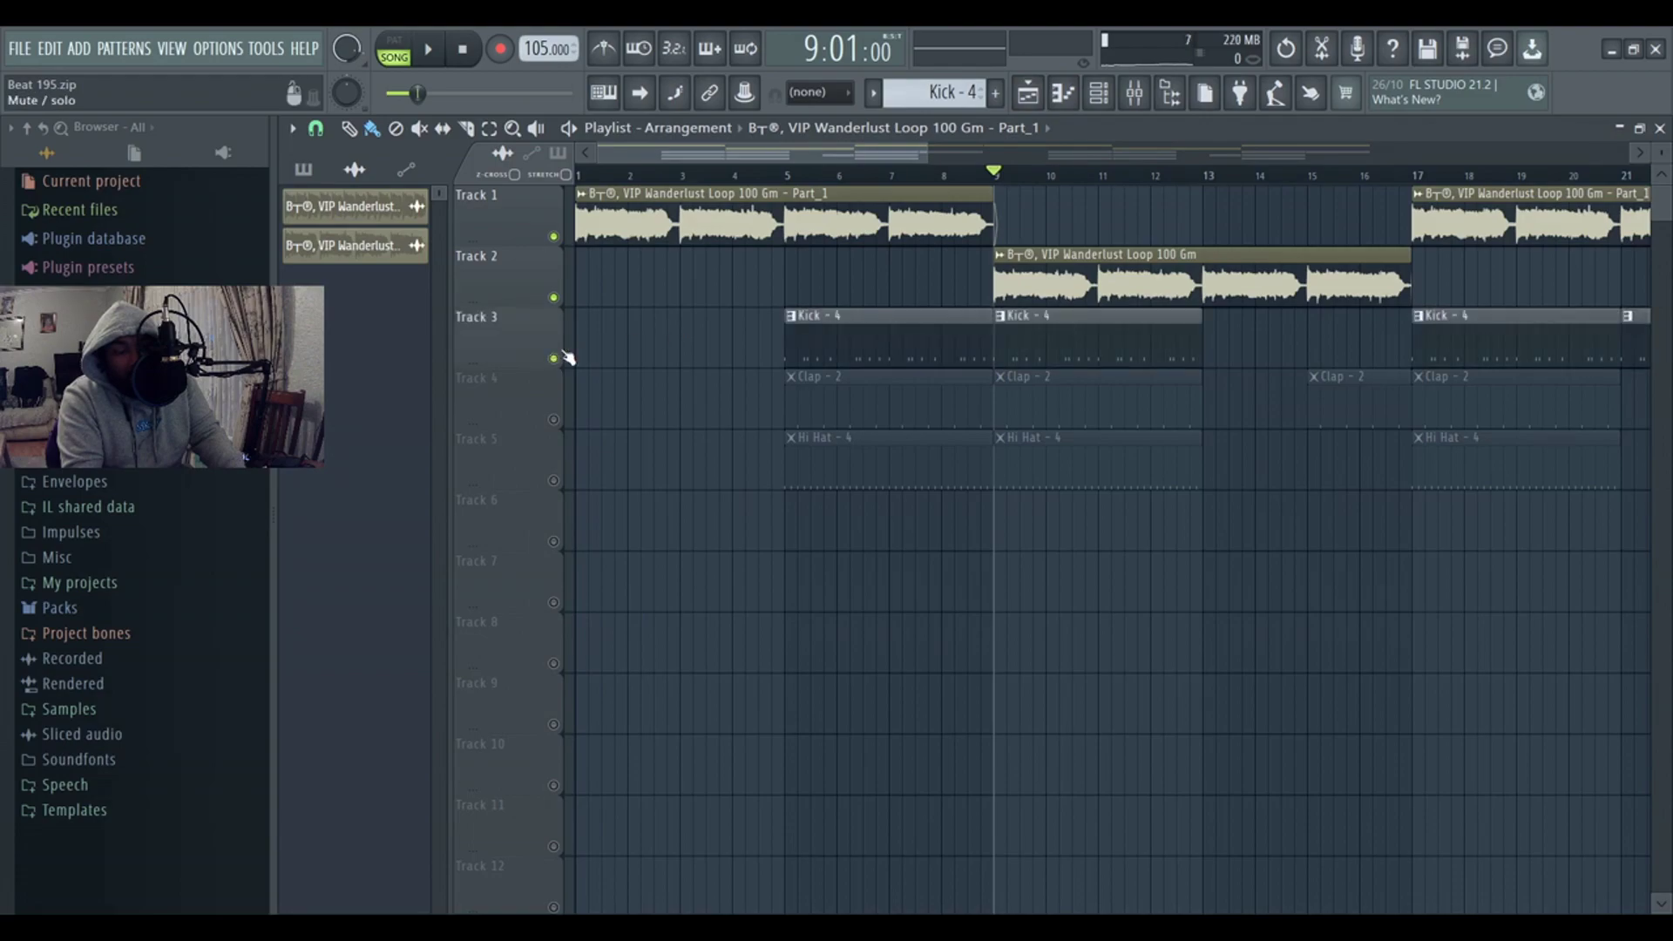
left_click(790, 176)
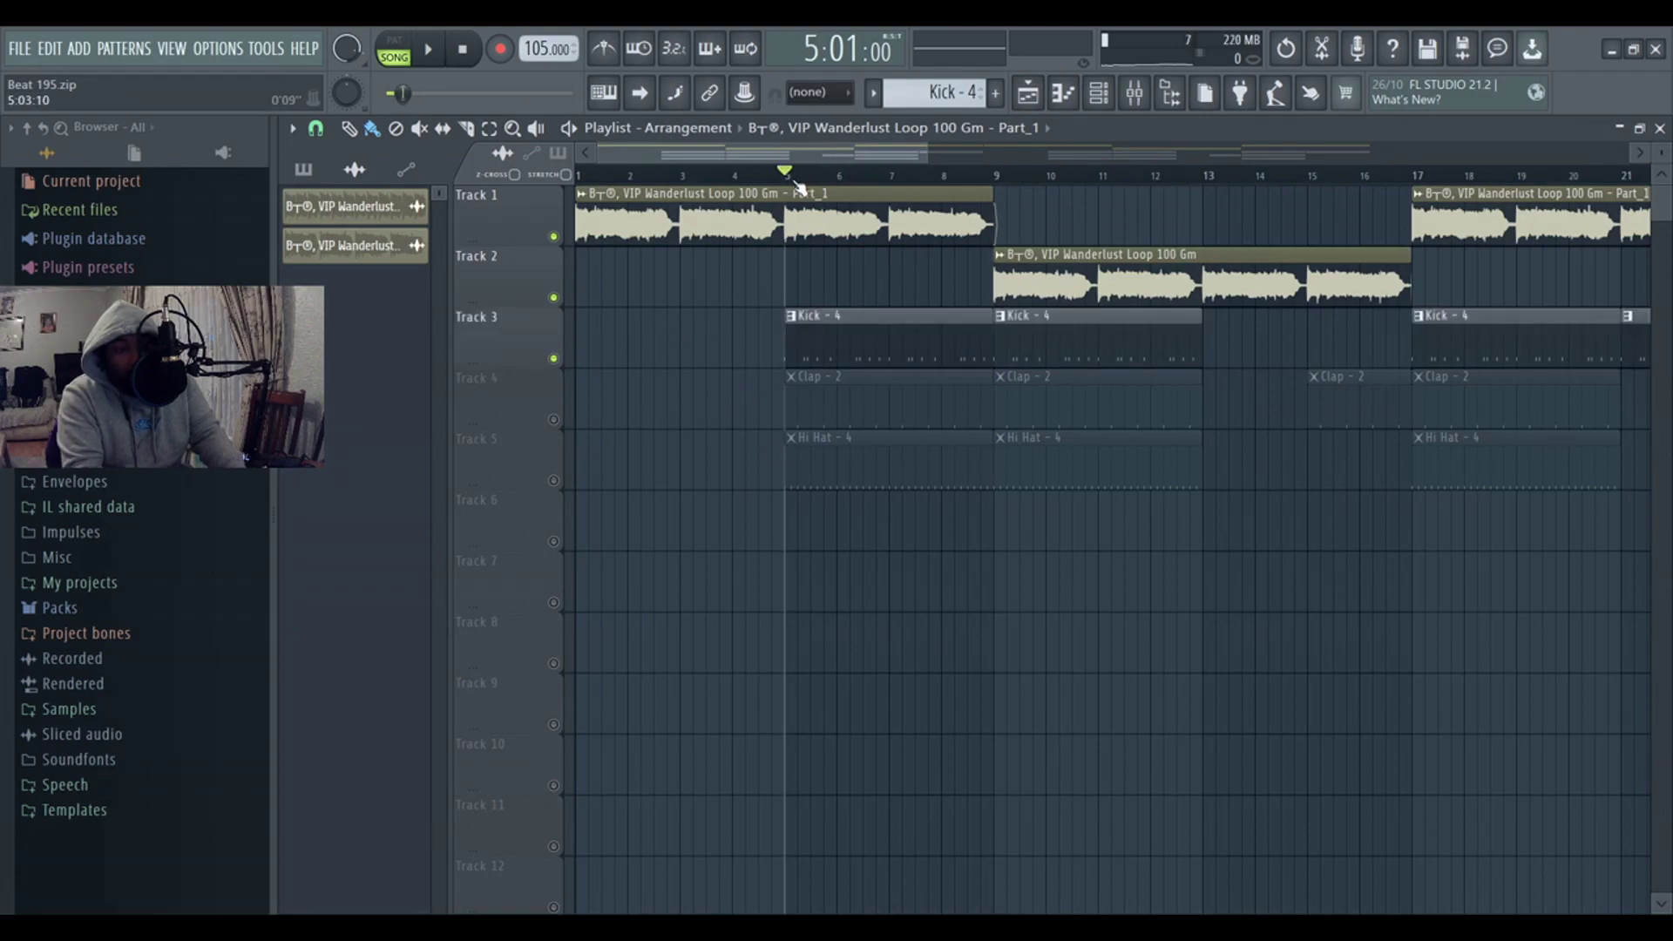
key("space")
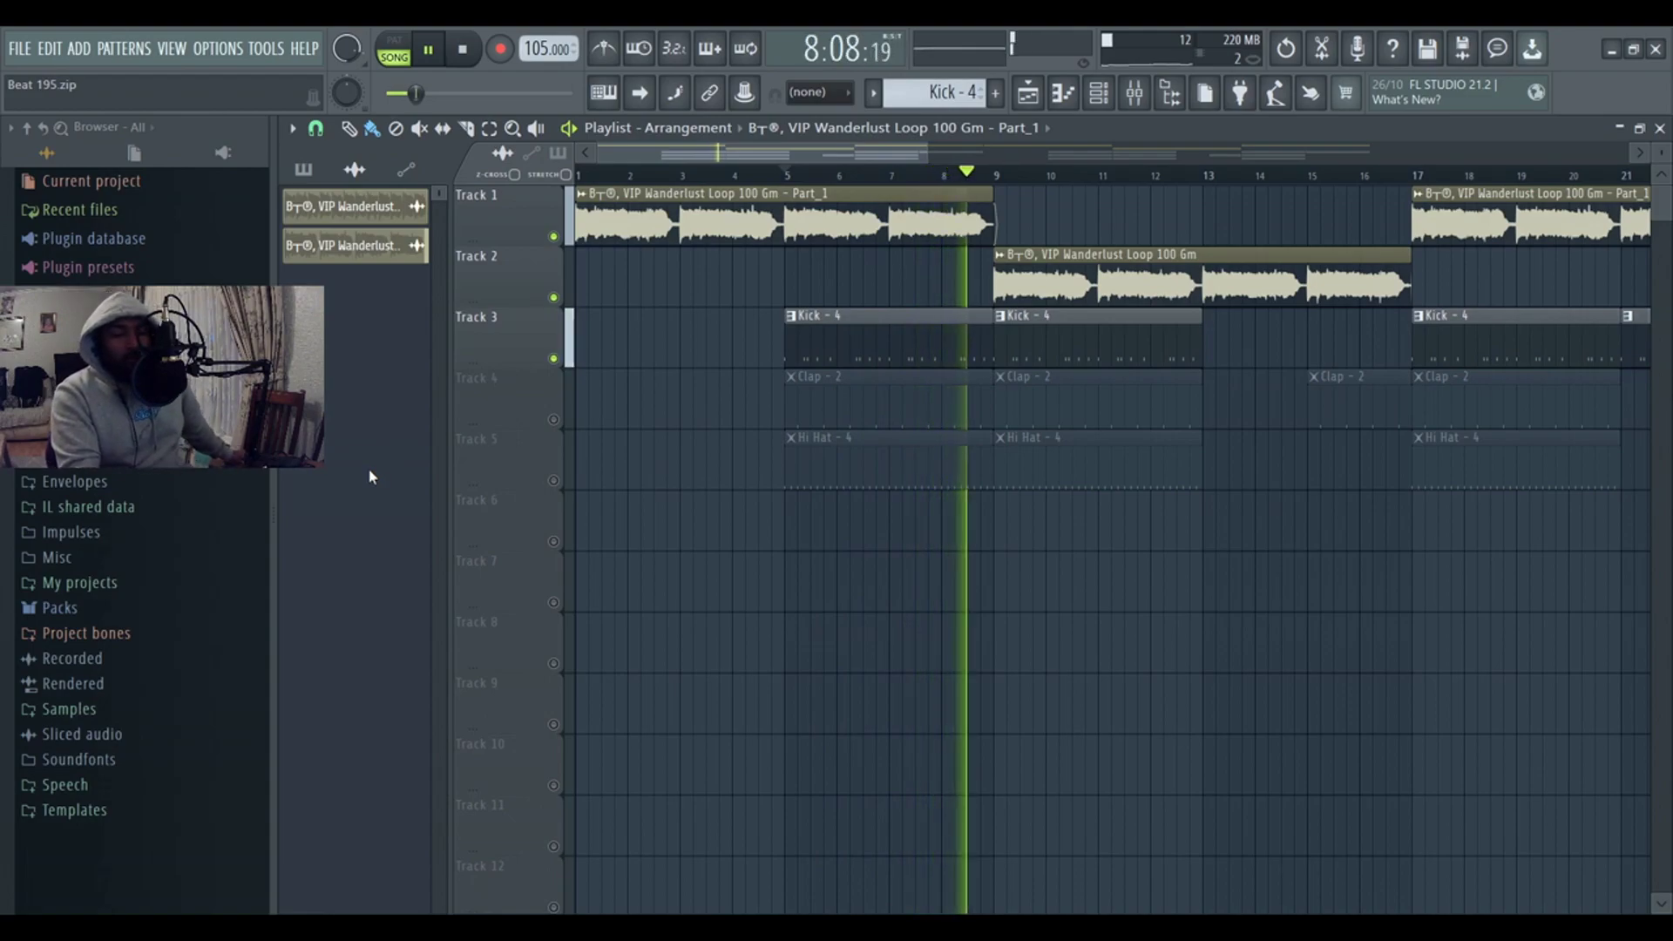
key("space")
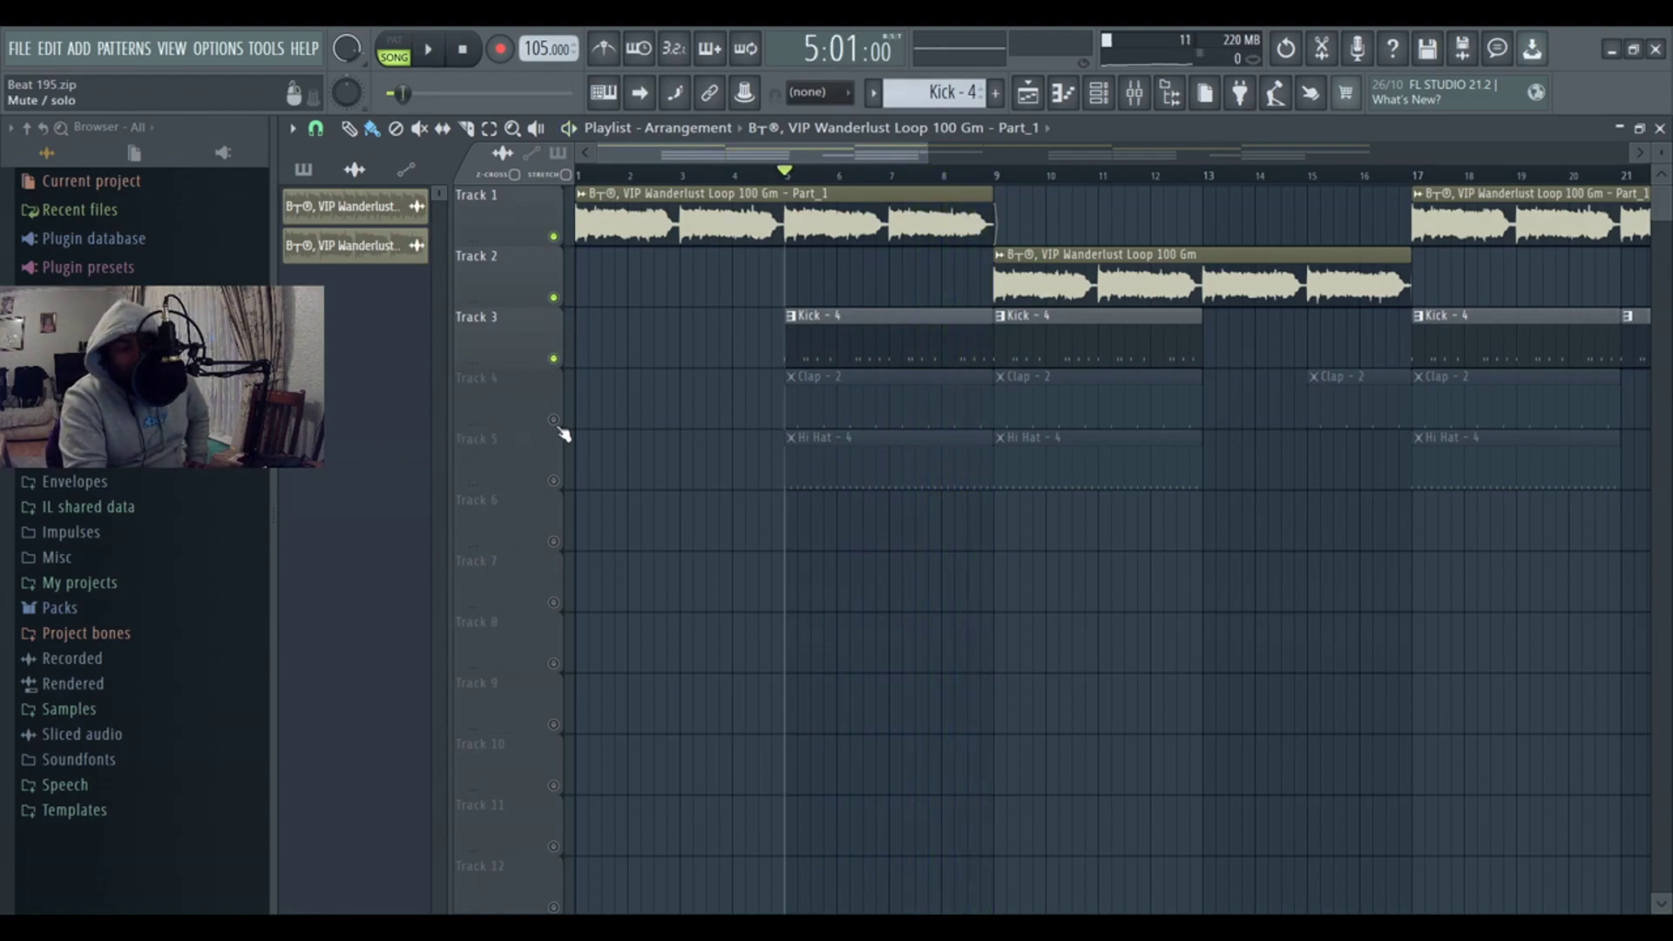
Unmute the Clap and Hi Hat tracks, auditioning each from bar 5
left_click(554, 422)
key("space")
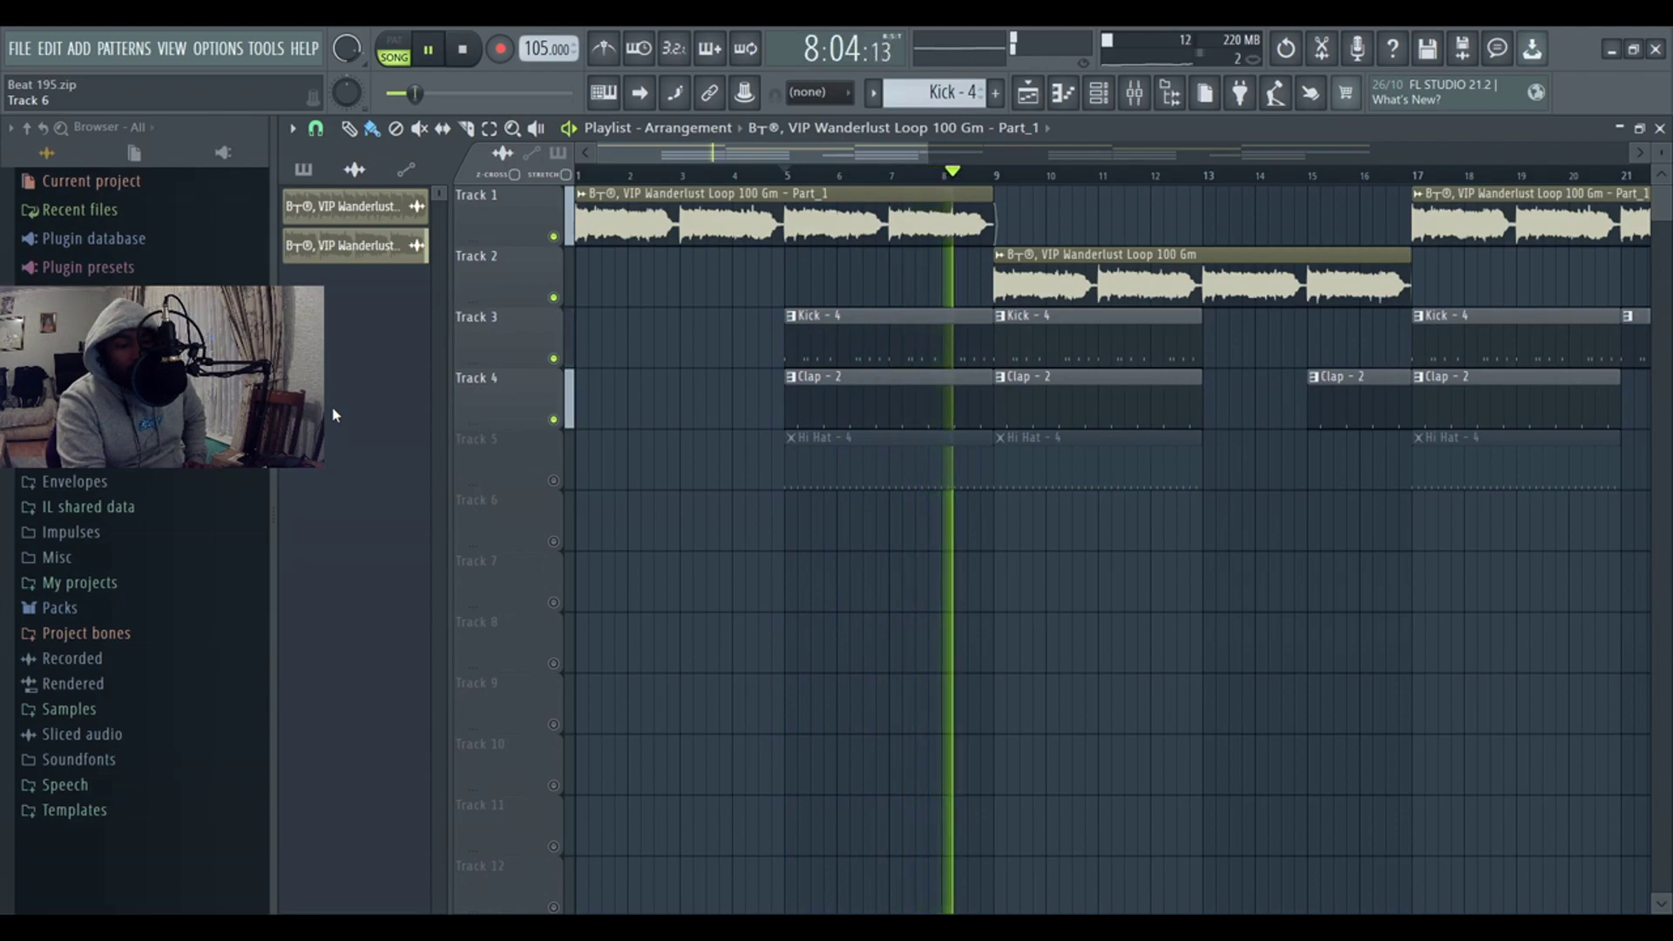
key("space")
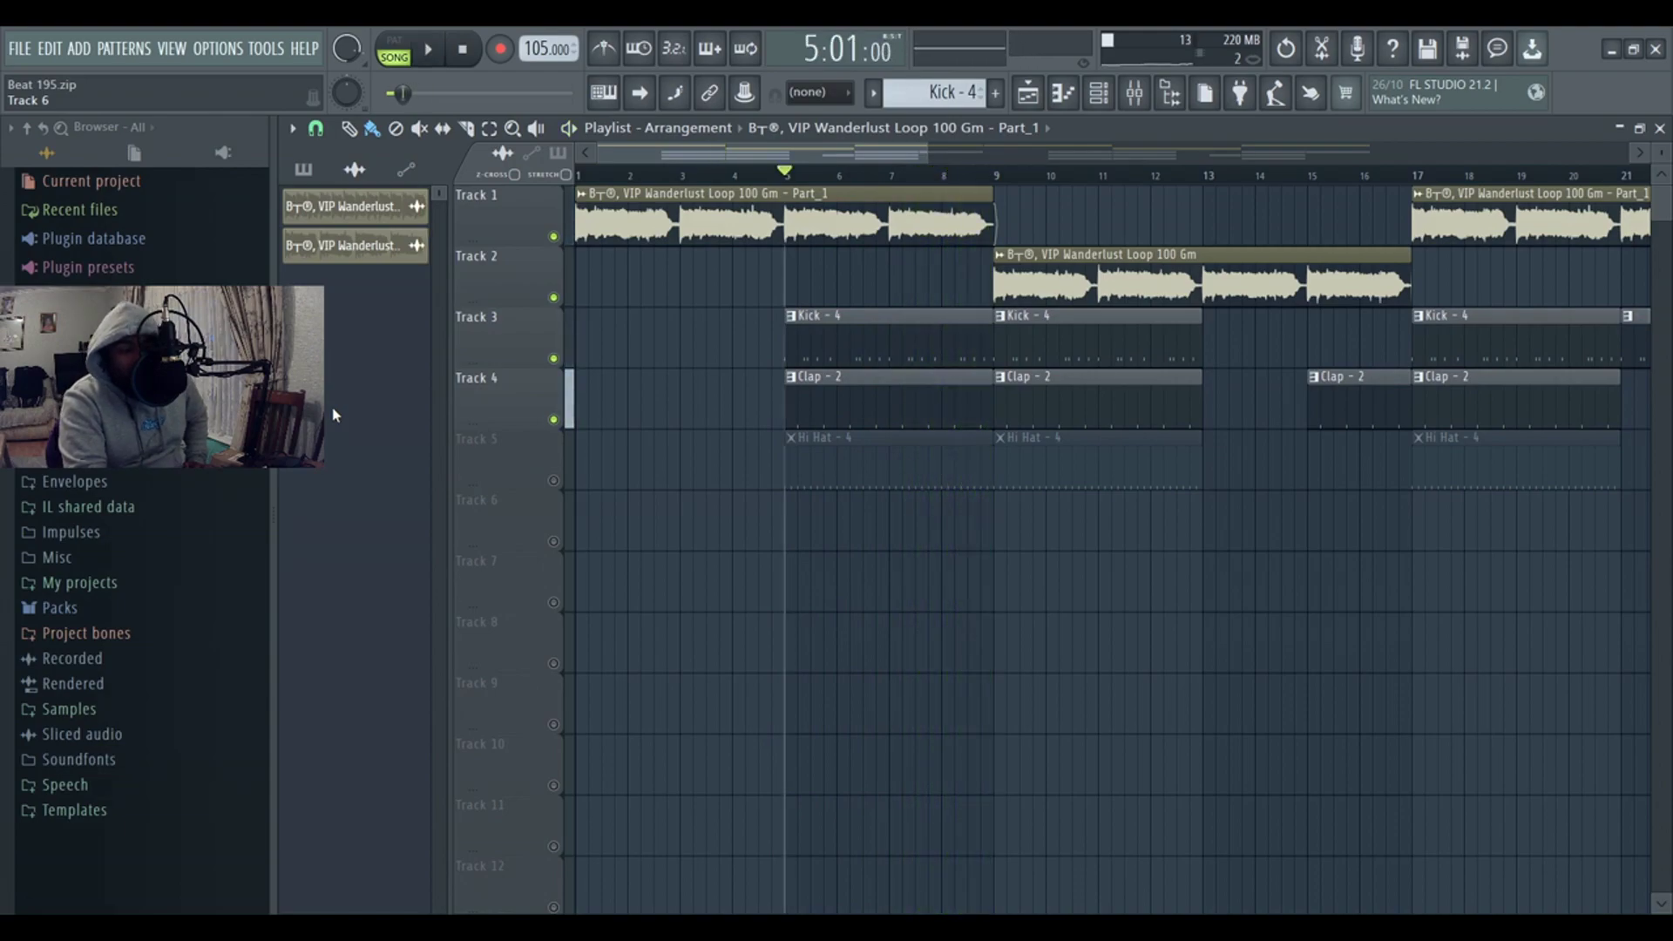
left_click(553, 480)
key("space")
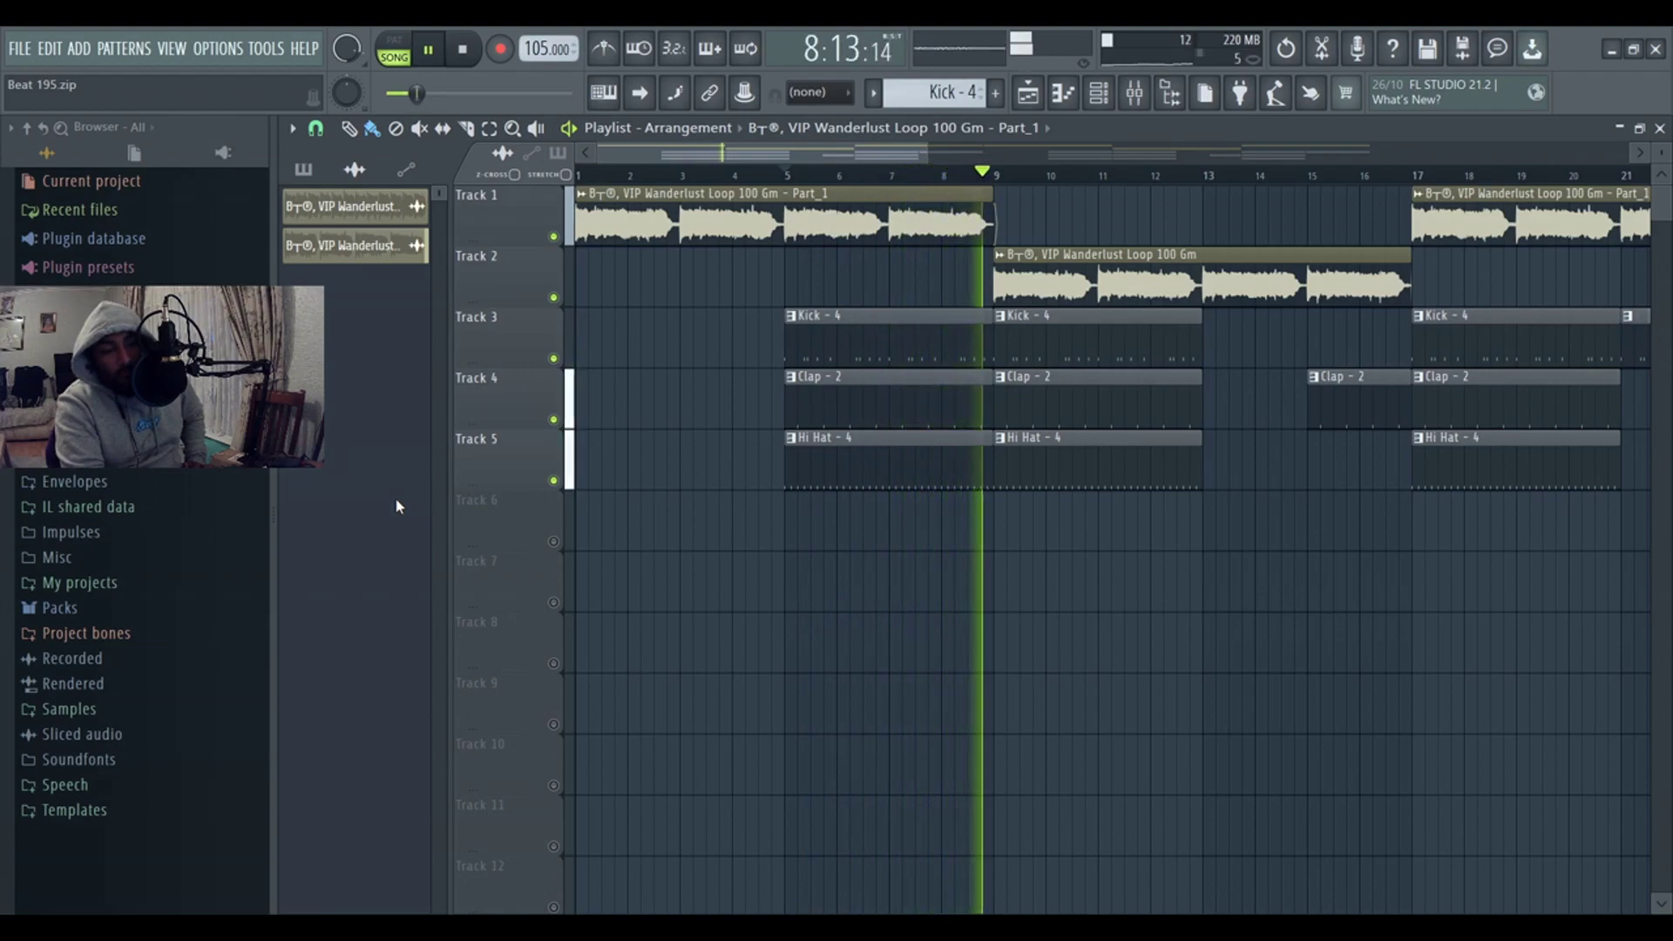
key("space")
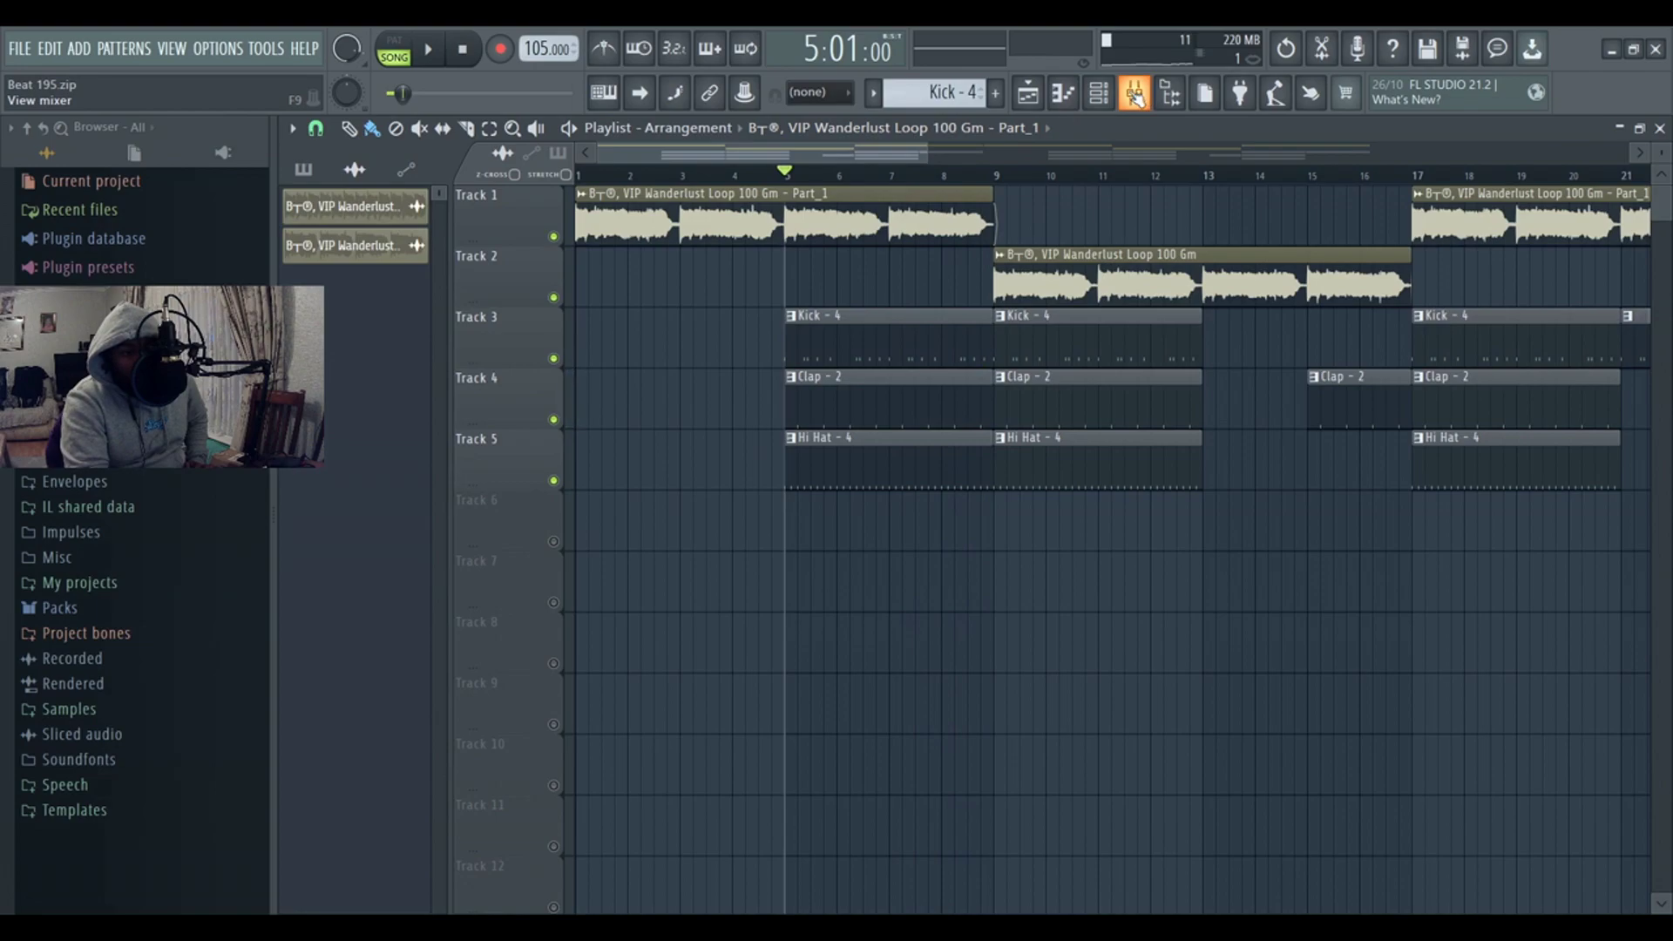
left_click(1134, 92)
left_click(514, 176)
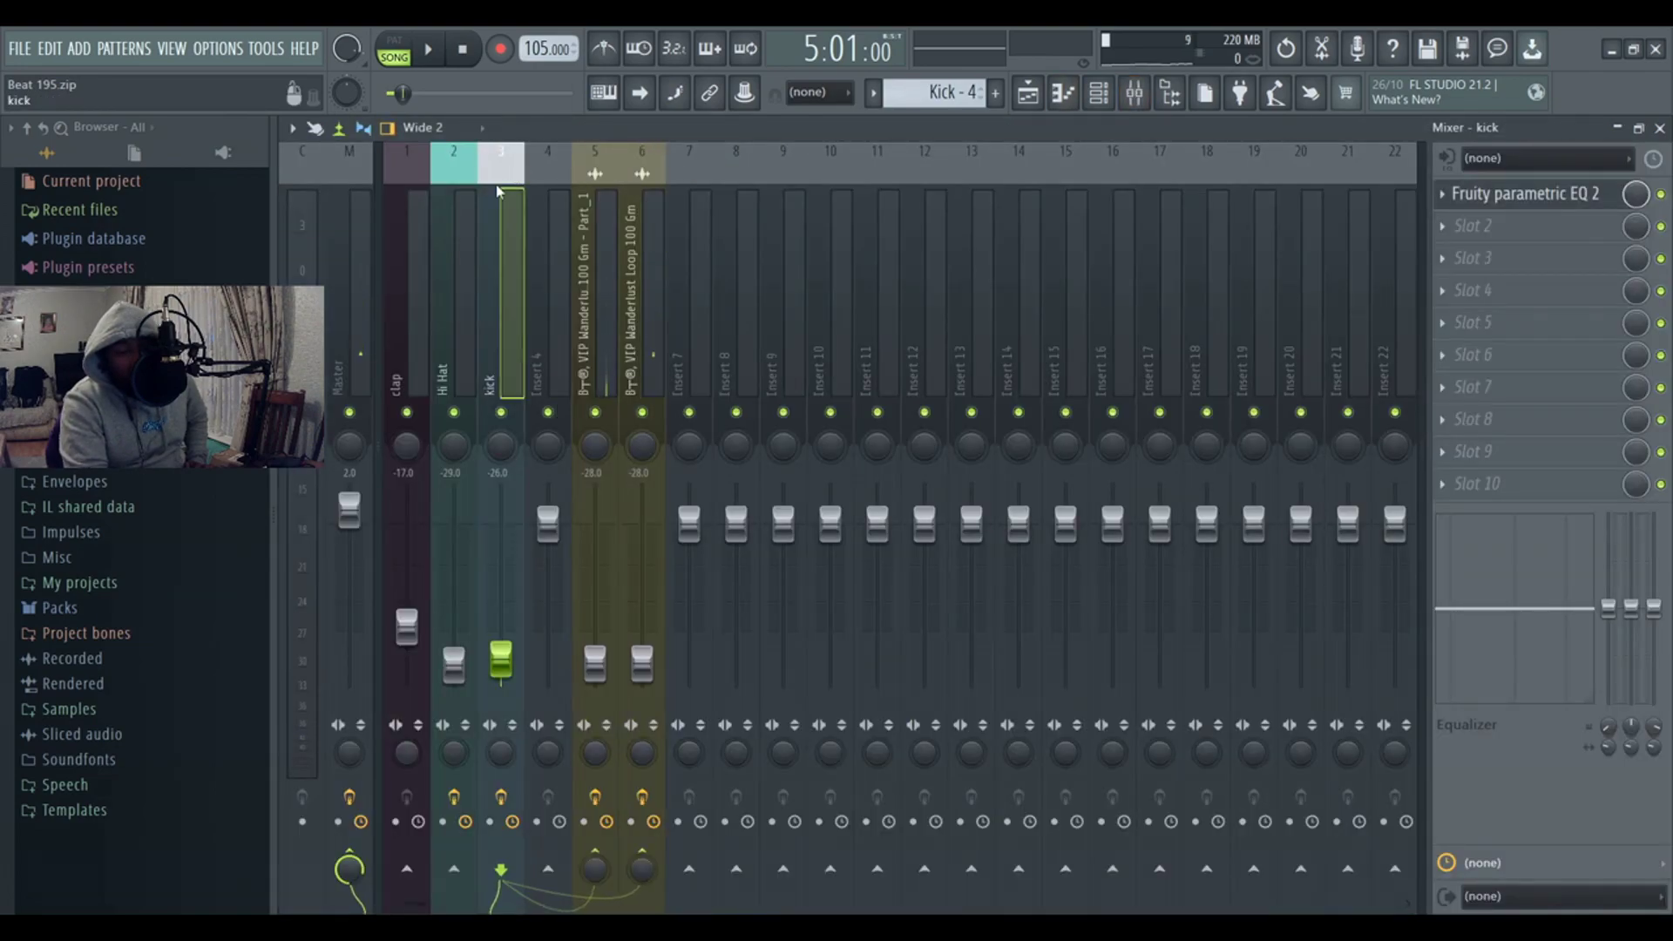
left_click(467, 207)
left_click(371, 189)
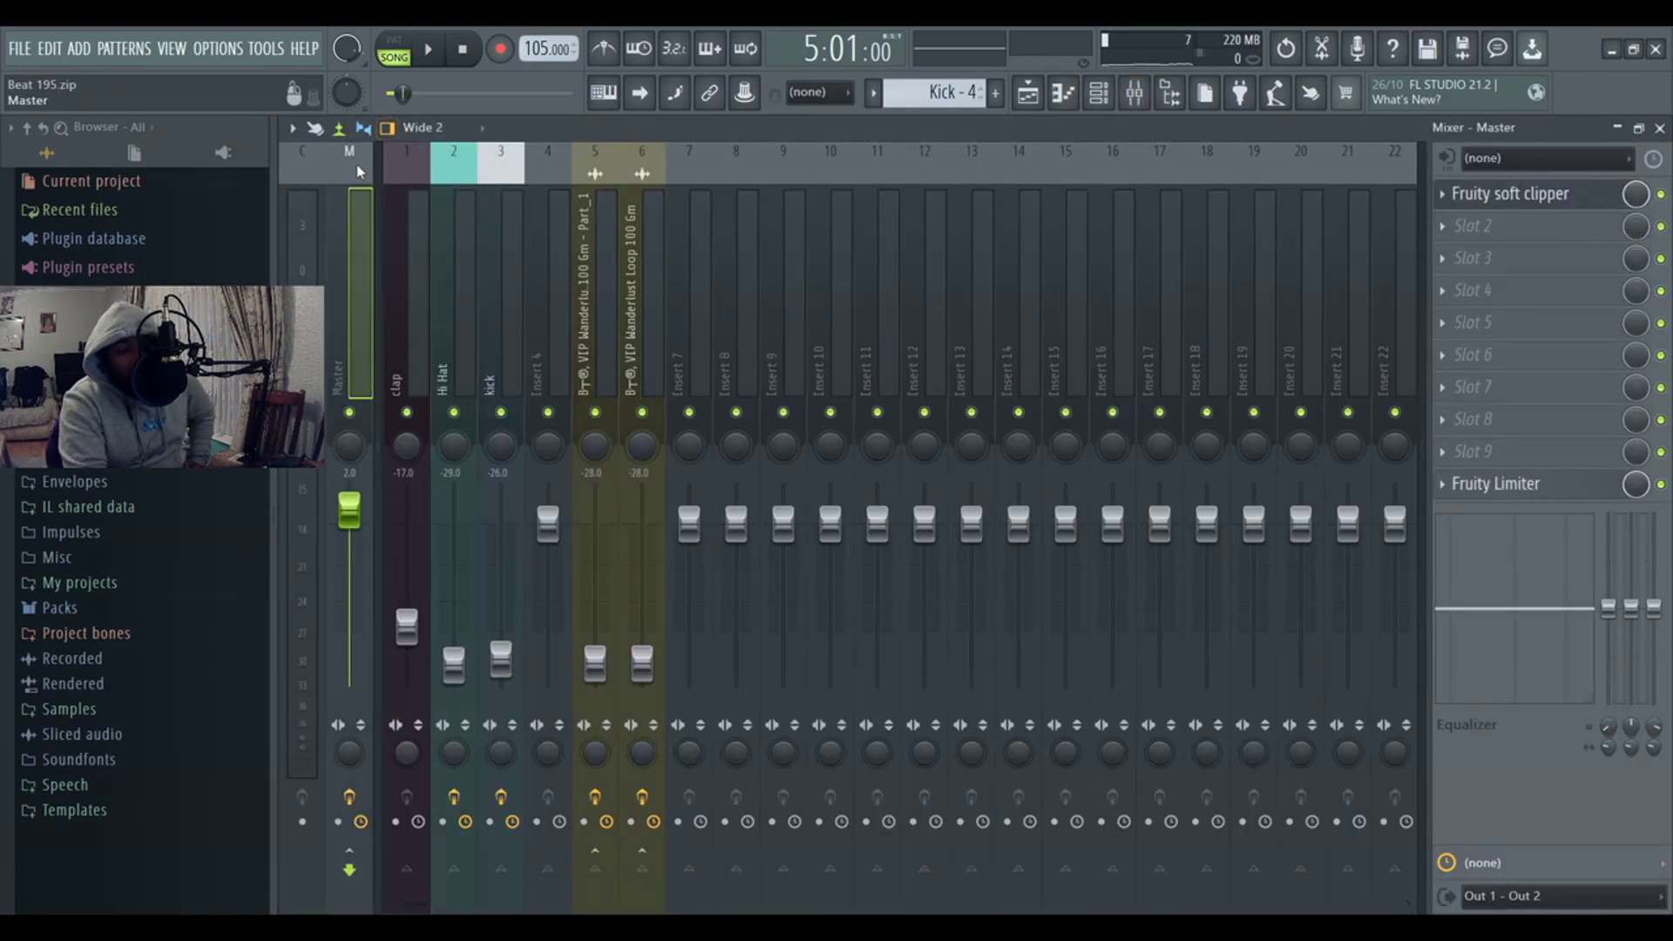
left_click(1036, 100)
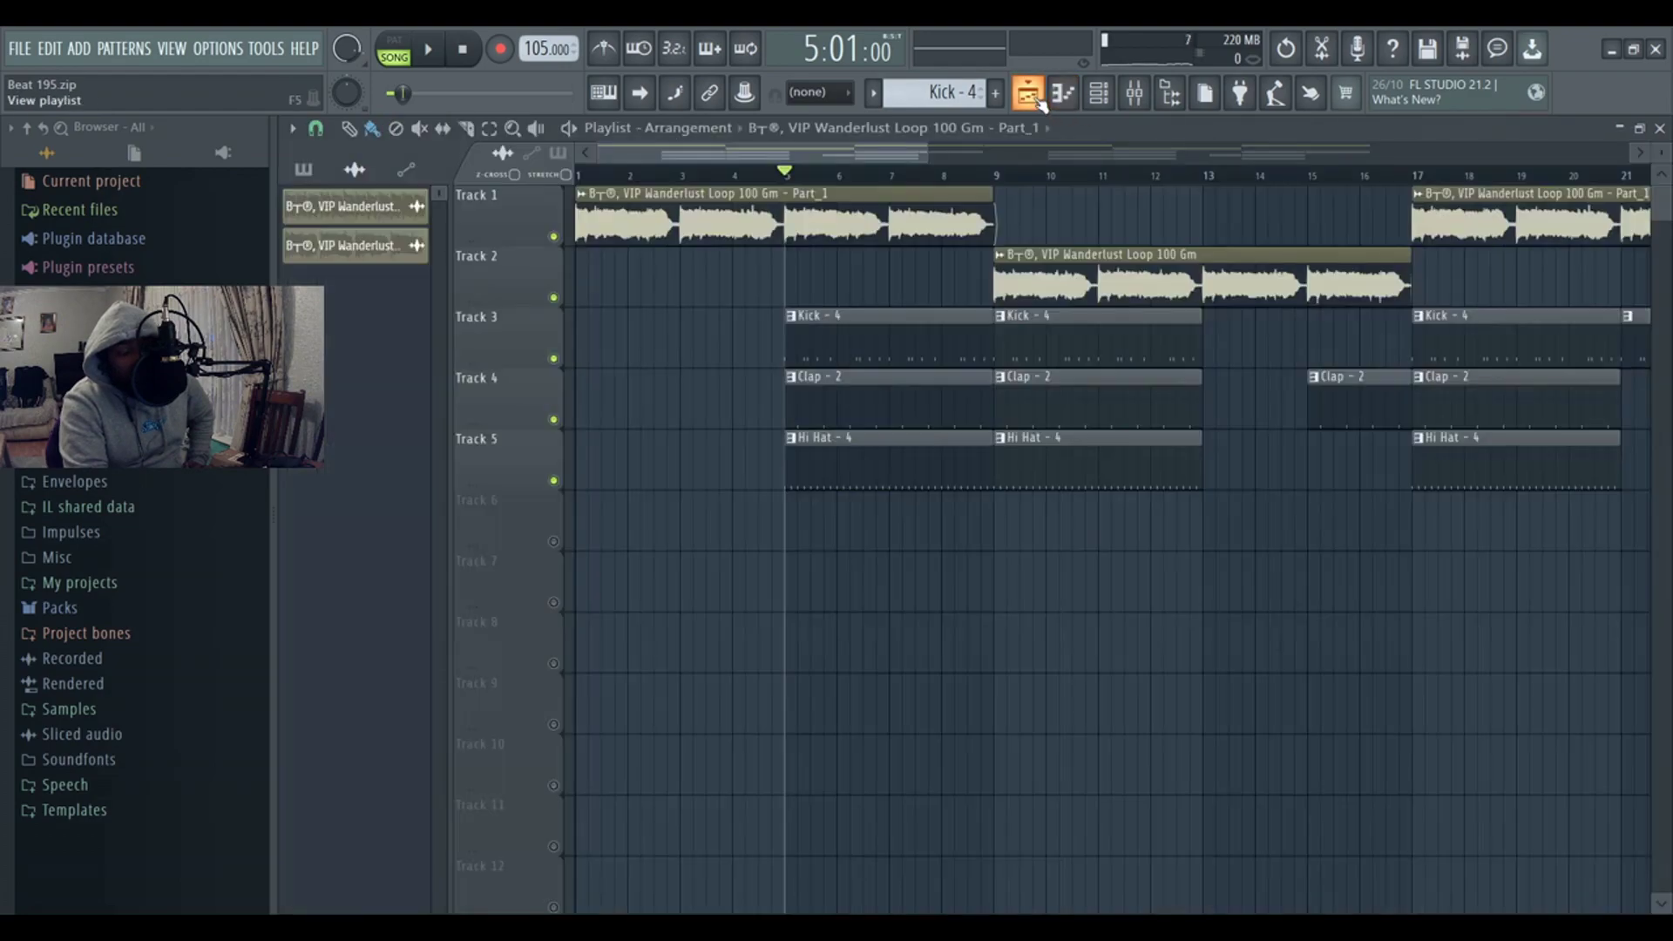
Reset the playhead to bar 1, zoom out to show bar 49, and play the five-track beat through
left_click_drag(790, 173, 570, 192)
left_click_drag(930, 160, 1521, 520)
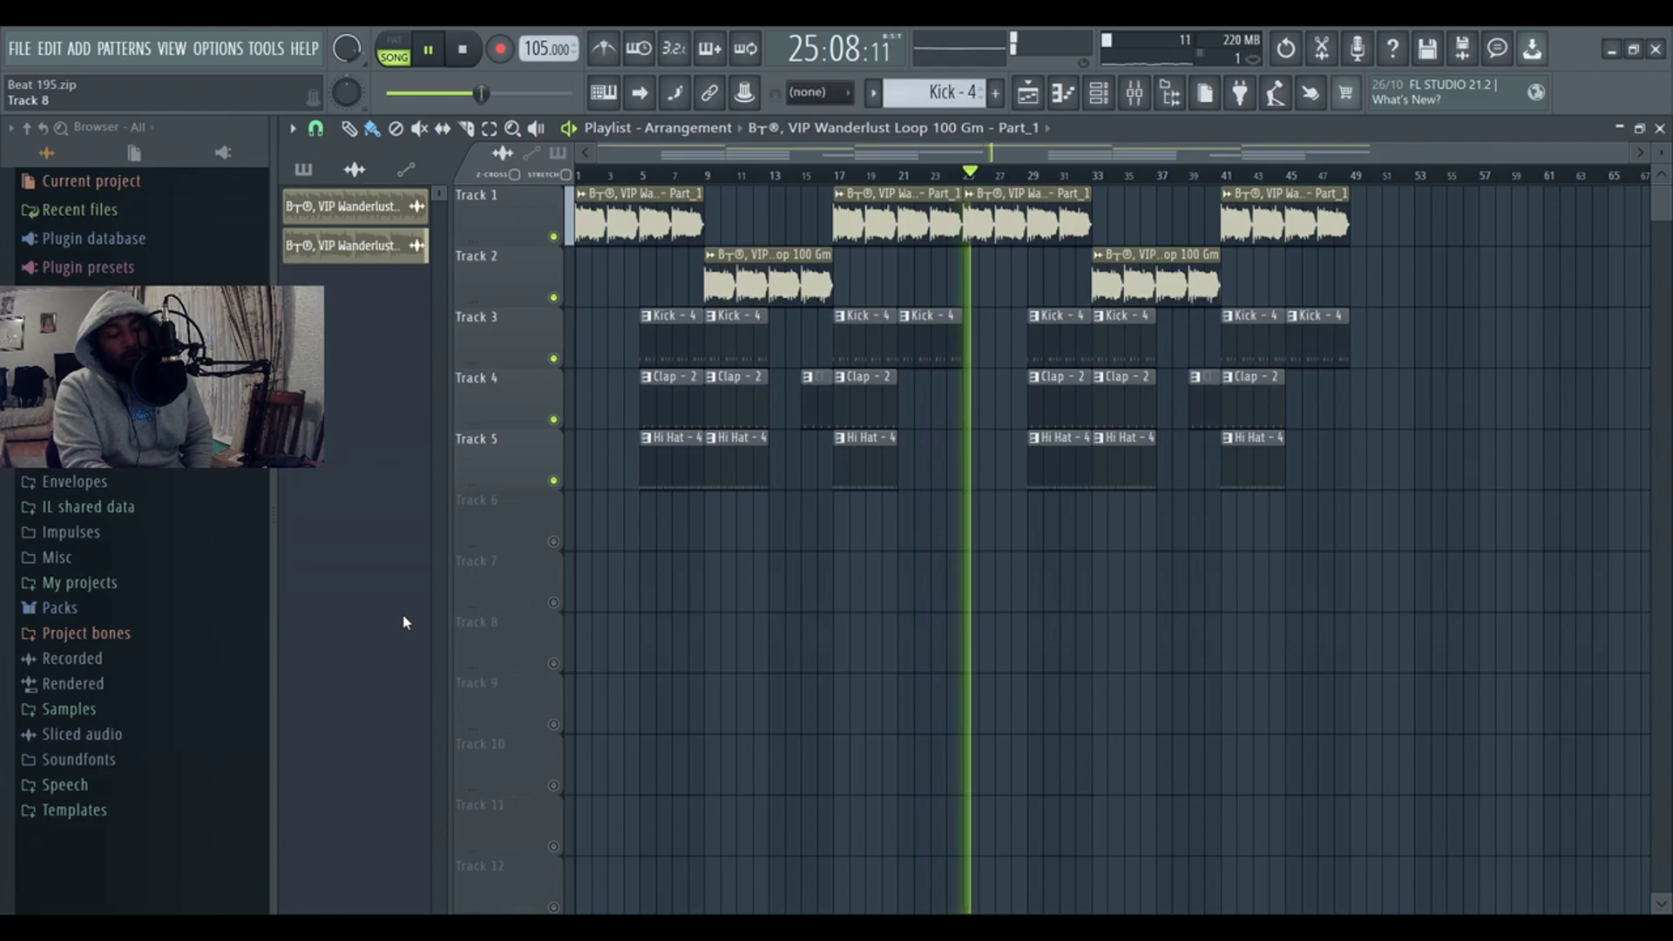
key("space")
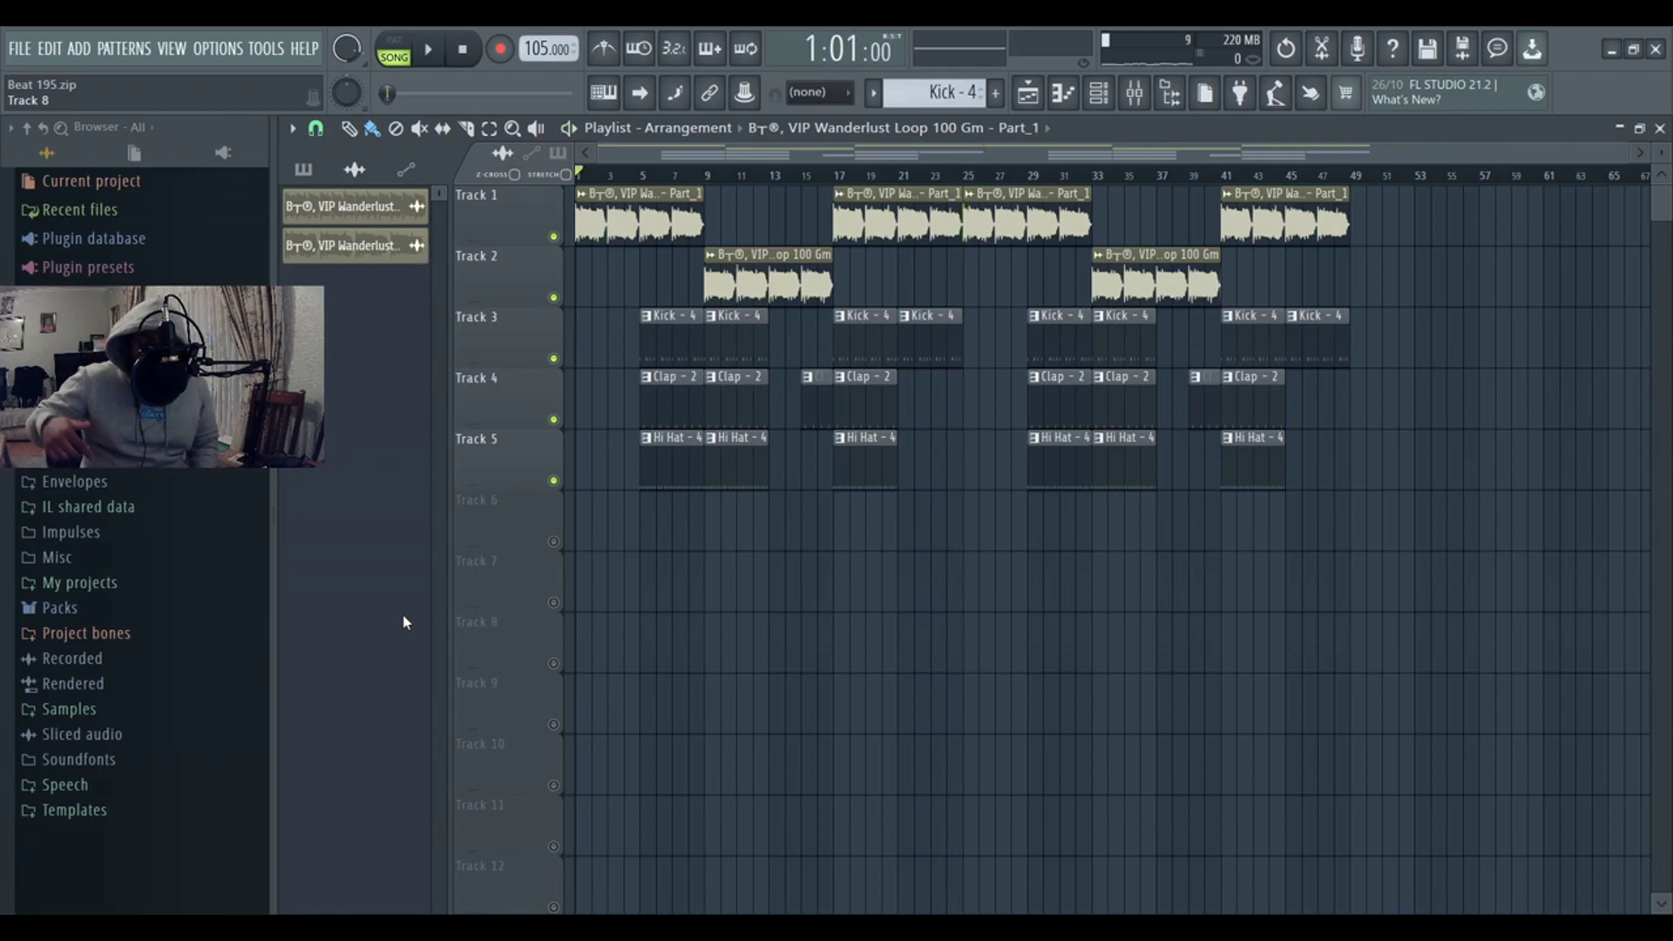